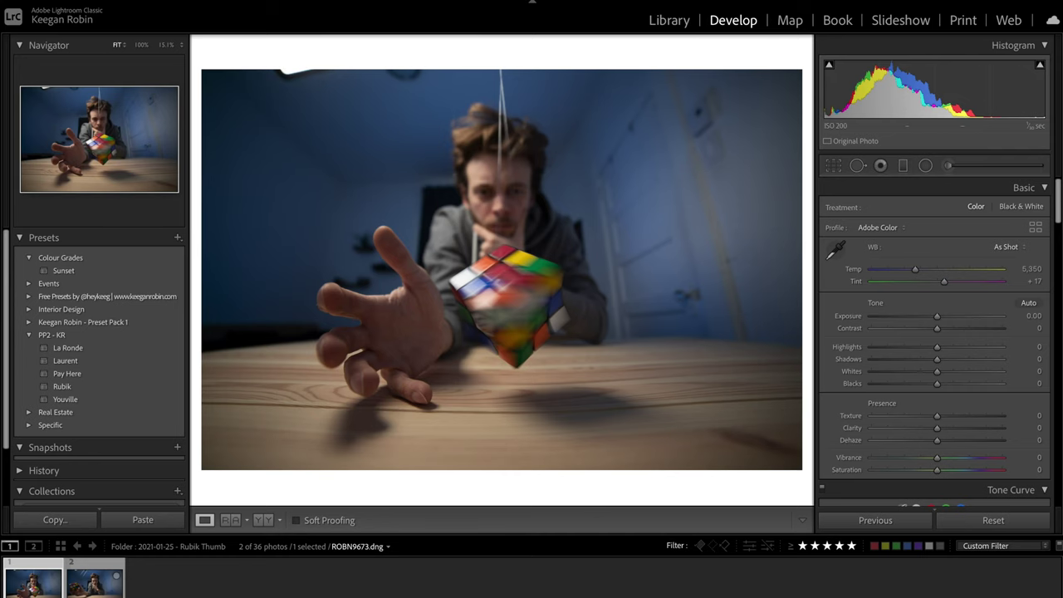
- Compare both photos, then apply the Rubik preset to the floating-cube photo
left_click(95, 583)
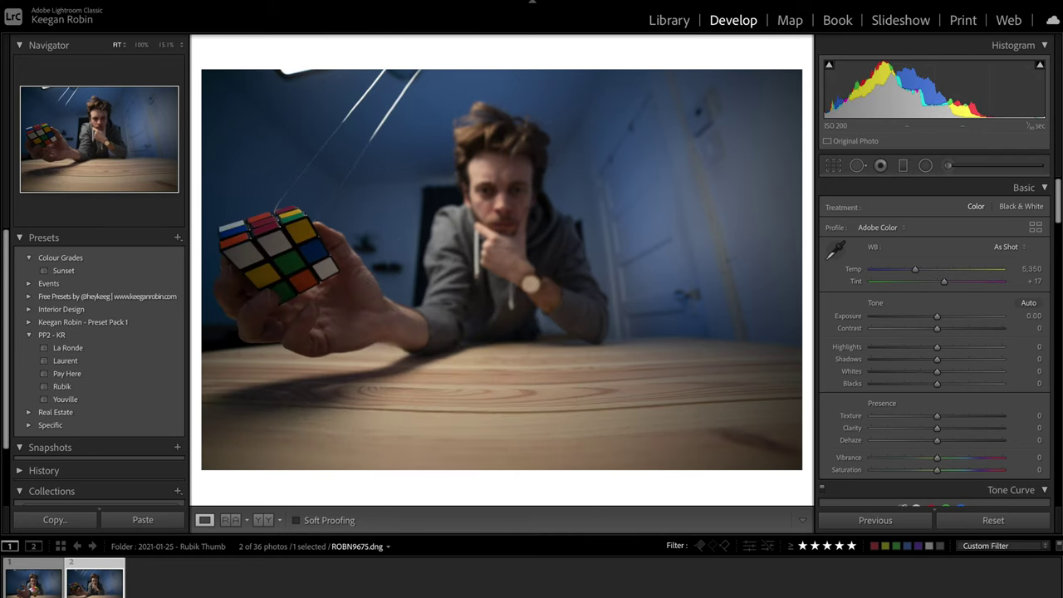
key("Left")
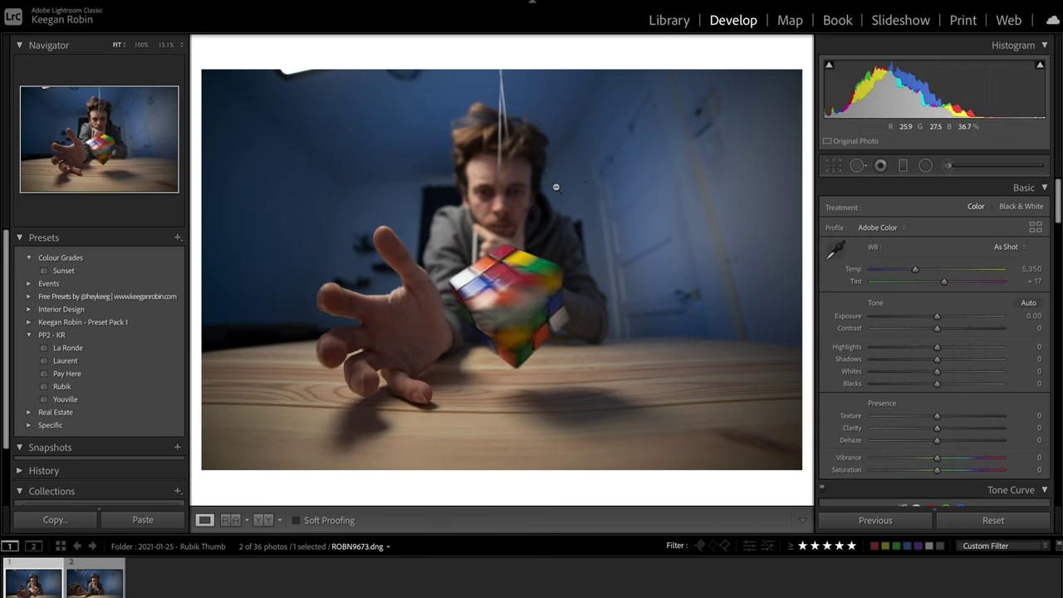
left_click(91, 387)
- Crop the photo to 16 x 9, straighten it about 1.40°, and trim the top
scroll(950, 359, "up", 2)
key("r")
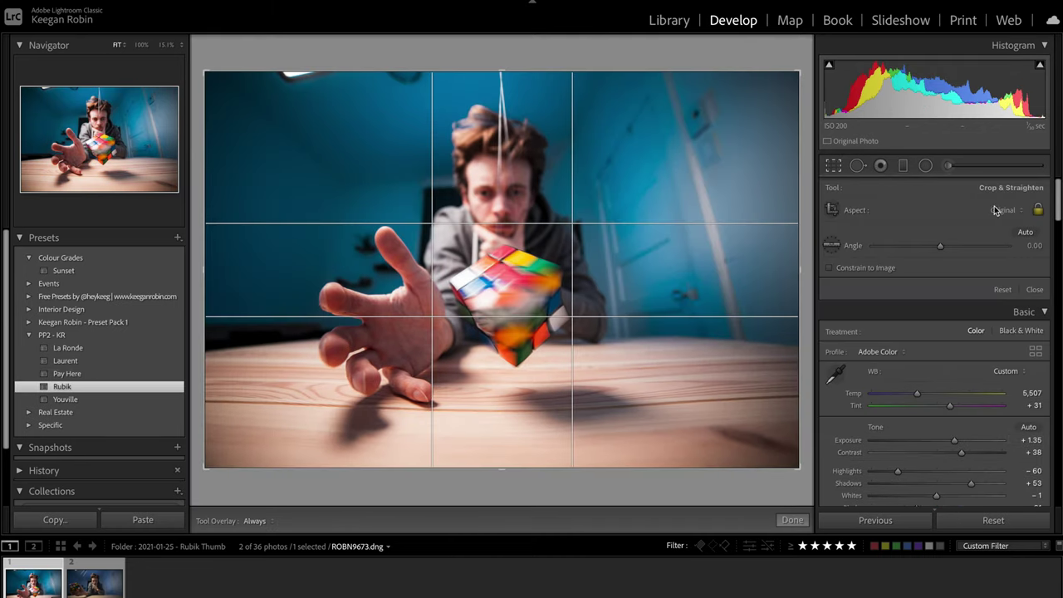
left_click(1001, 210)
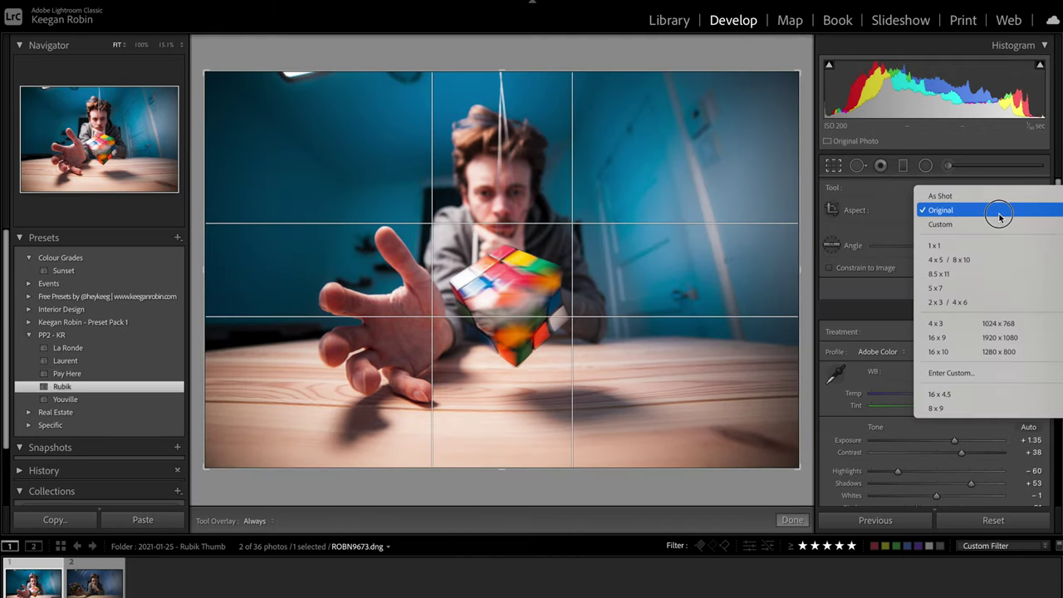
left_click(990, 341)
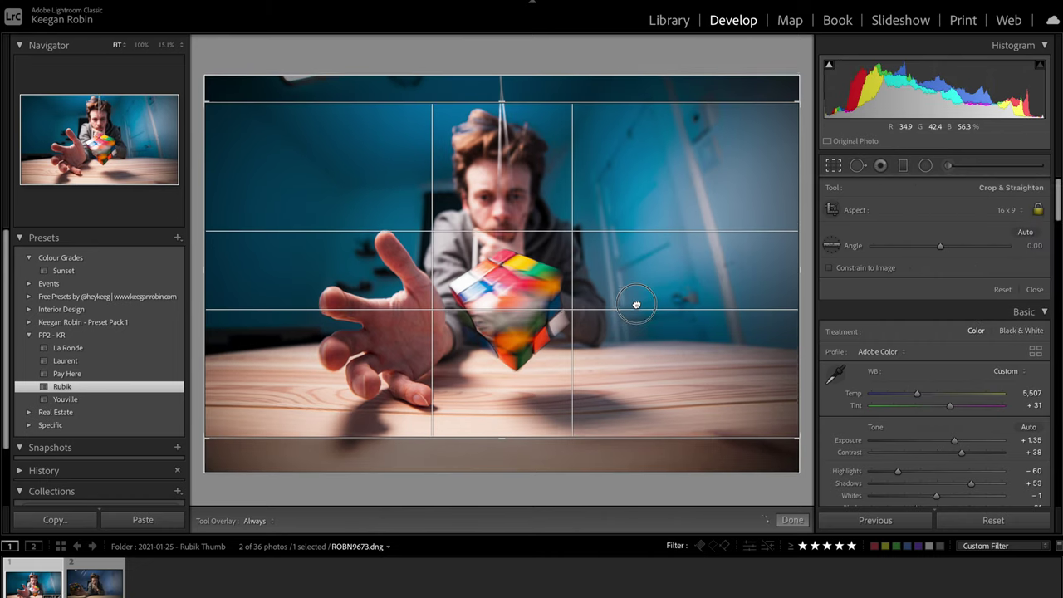
left_click_drag(325, 93, 335, 85)
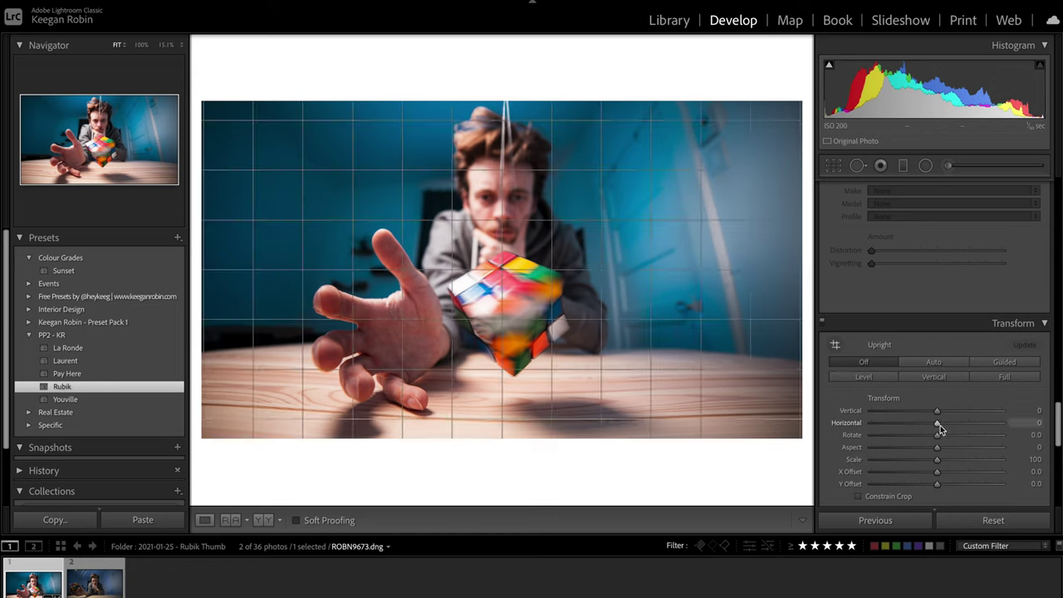
left_click_drag(940, 426, 933, 418)
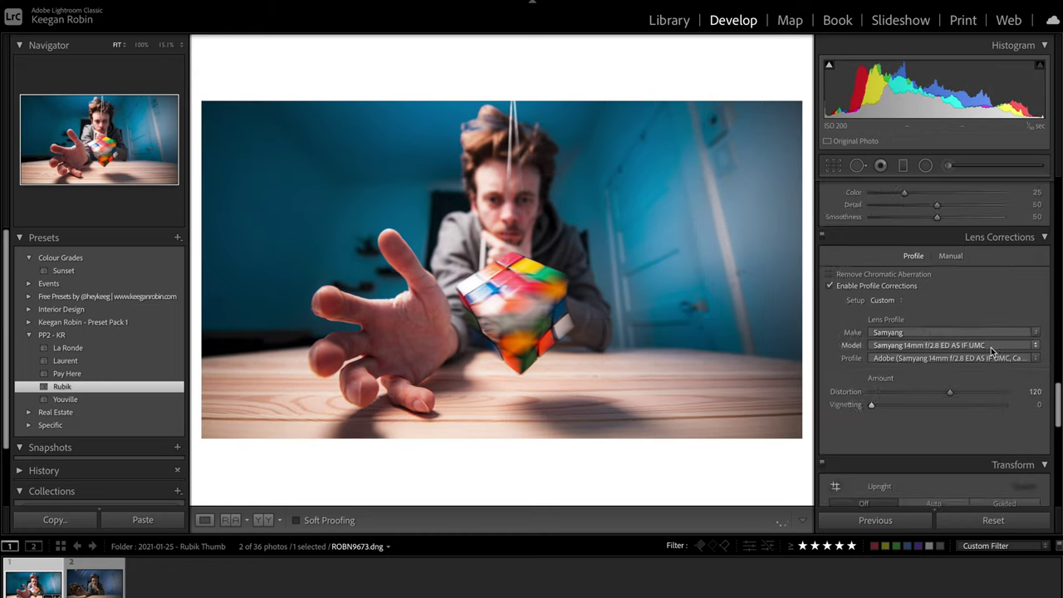
key("r")
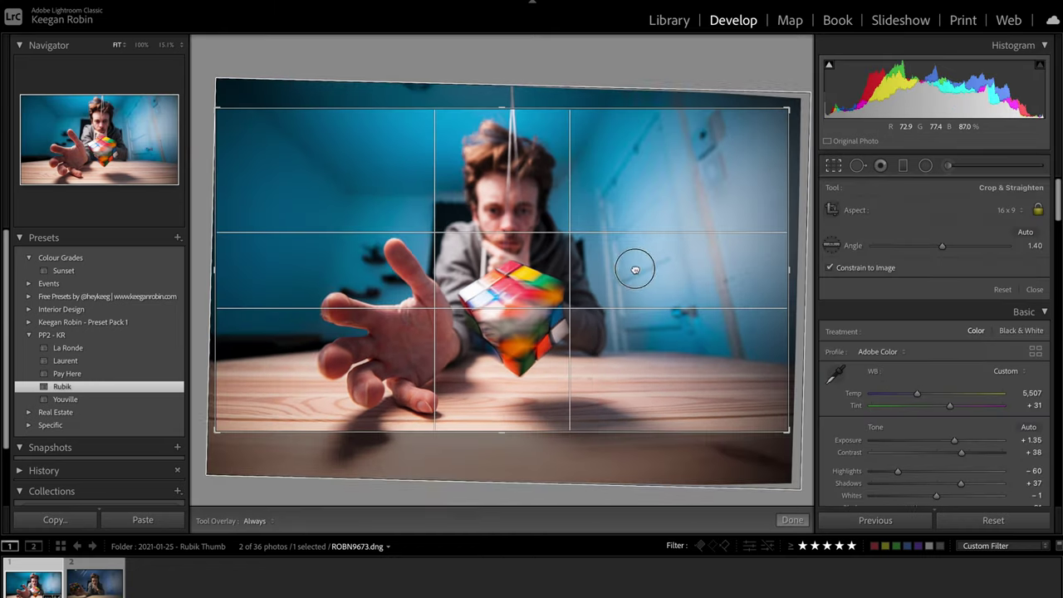
left_click_drag(502, 73, 516, 116)
- Paint a local adjustment over the reaching hand and raise its exposure
key("k")
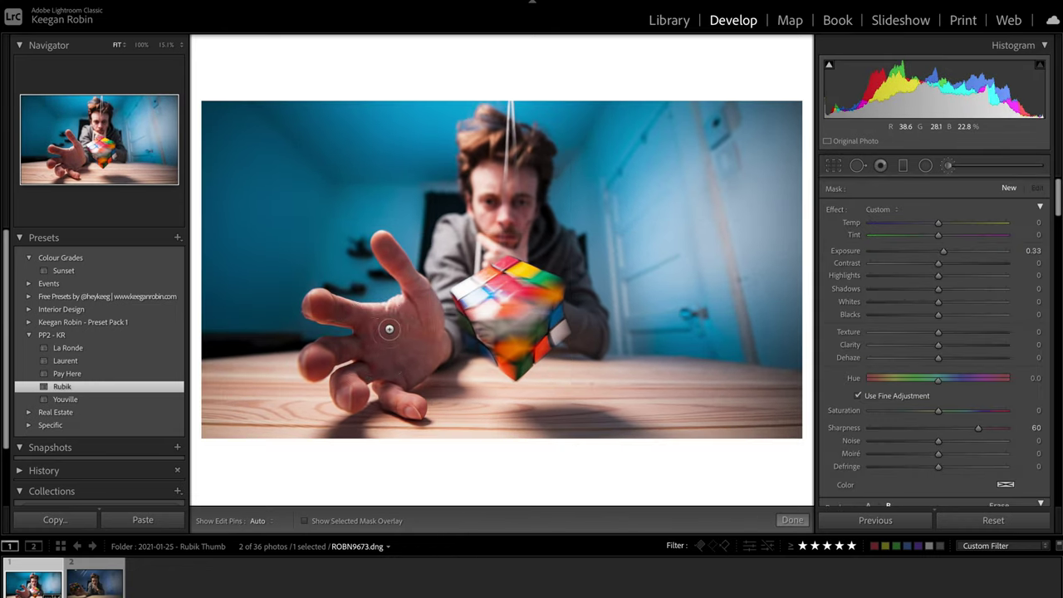
mouse_move(334, 309)
left_mouse_down()
mouse_move(390, 366)
mouse_move(399, 266)
mouse_move(316, 366)
left_mouse_up()
left_click_drag(944, 251, 949, 254)
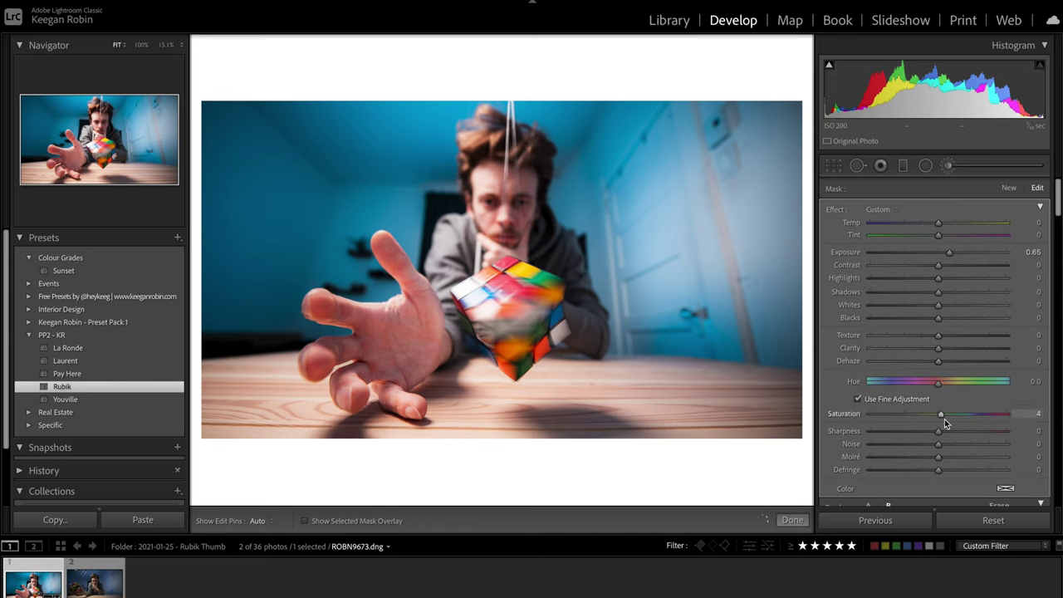
key("k")
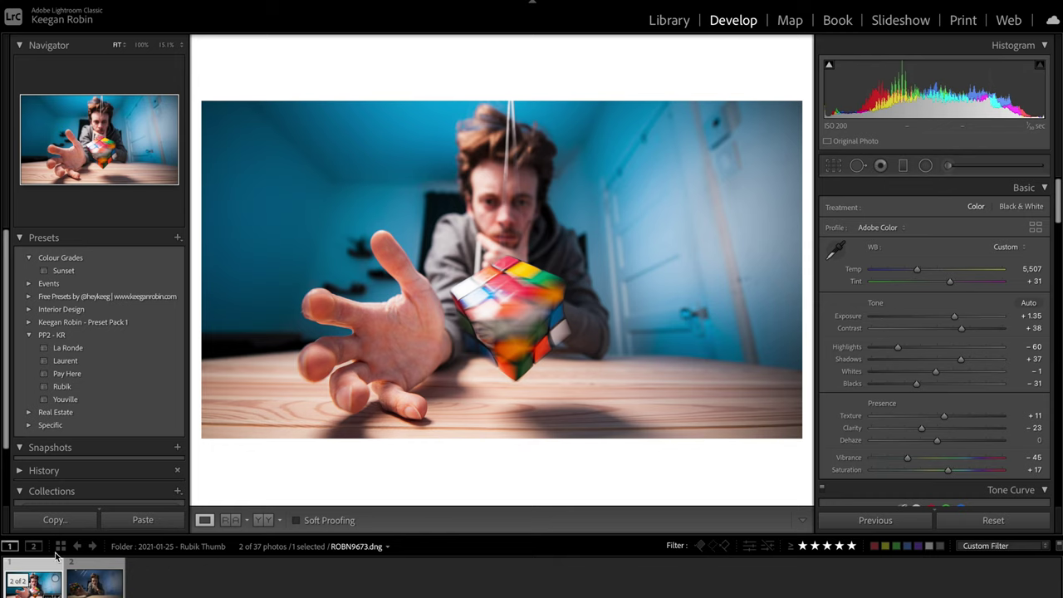
- Copy the develop settings and paste them onto the second photo, ROBN9675.dng
key("super+shift+c")
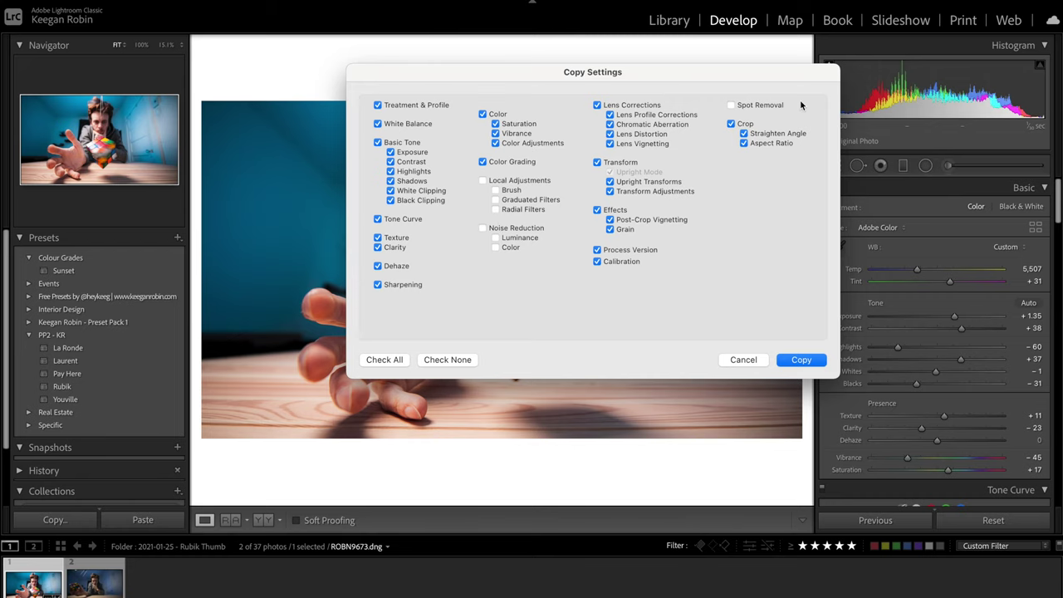
left_click(802, 360)
key("Right")
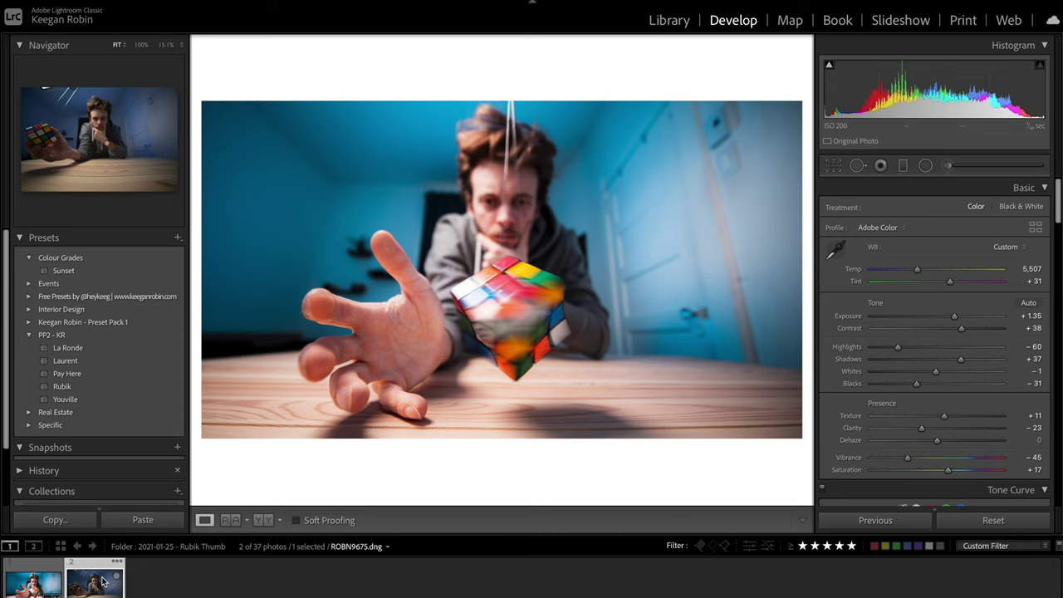
key("ctrl+shift+v")
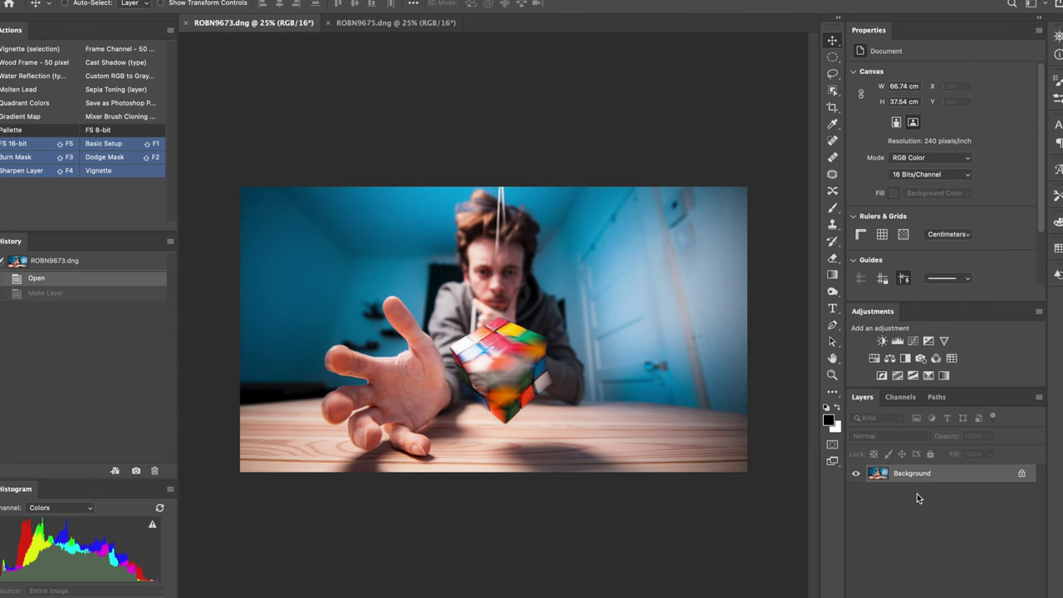
- Unlock ROBN9673.dng's Background as a layer named MAIN, then switch to ROBN9675.dng
left_click(1022, 476)
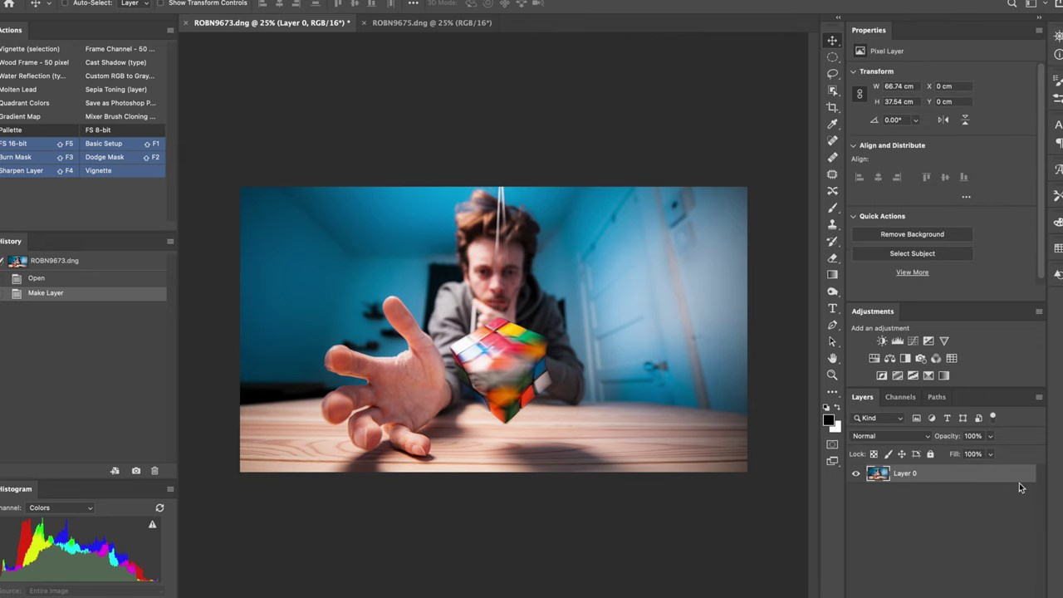
double_click(907, 474)
key("Return")
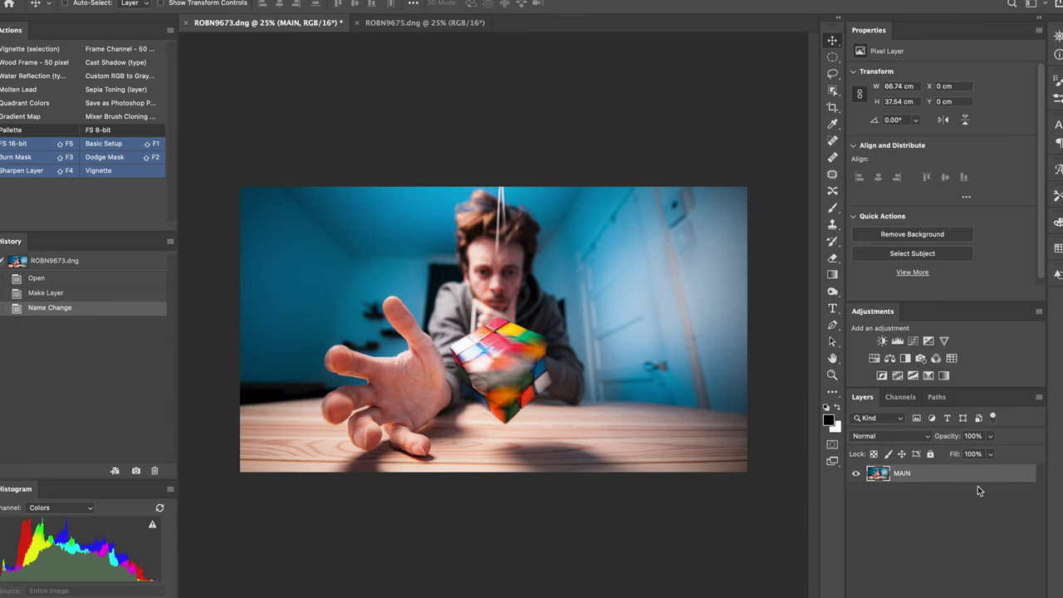
left_click(393, 30)
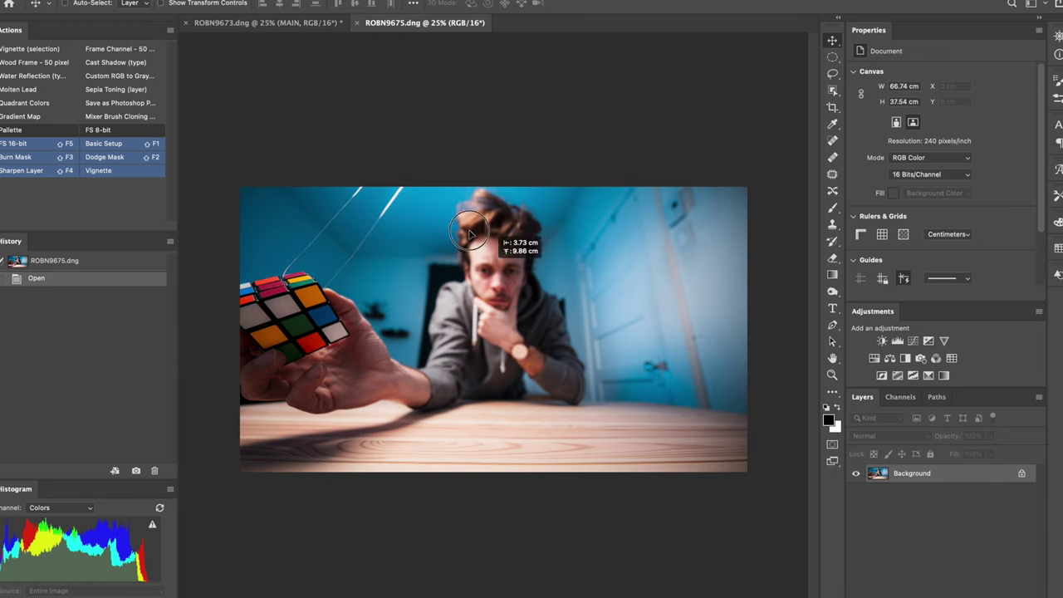
- Drag the hand-held cube photo into ROBN9673.dng as a new layer, then close ROBN9675.dng without saving
left_click(265, 22)
left_click(441, 170)
left_click_drag(441, 169, 528, 339)
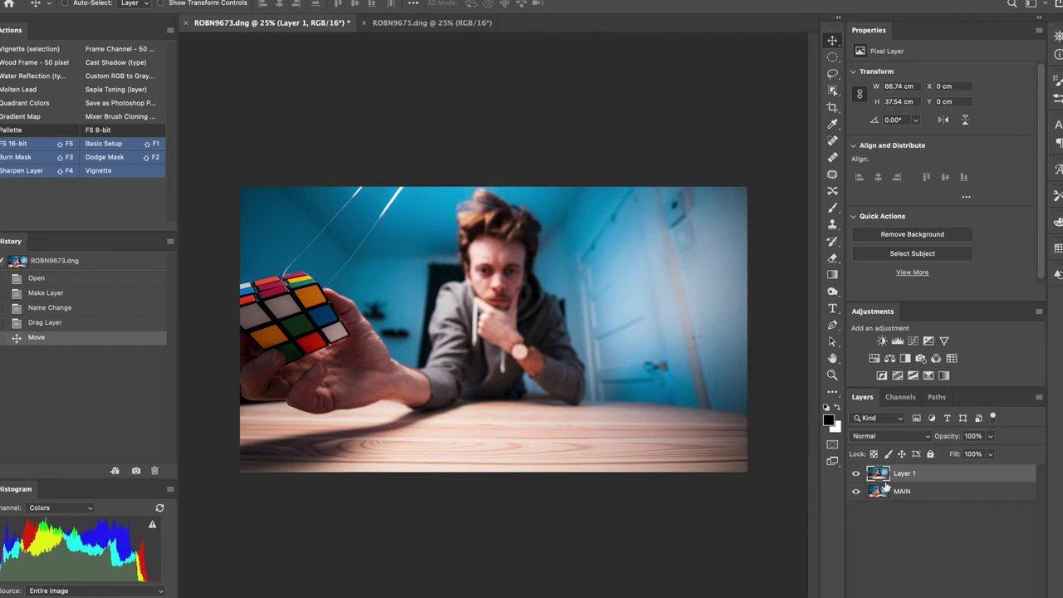
left_click(363, 26)
left_click(362, 26)
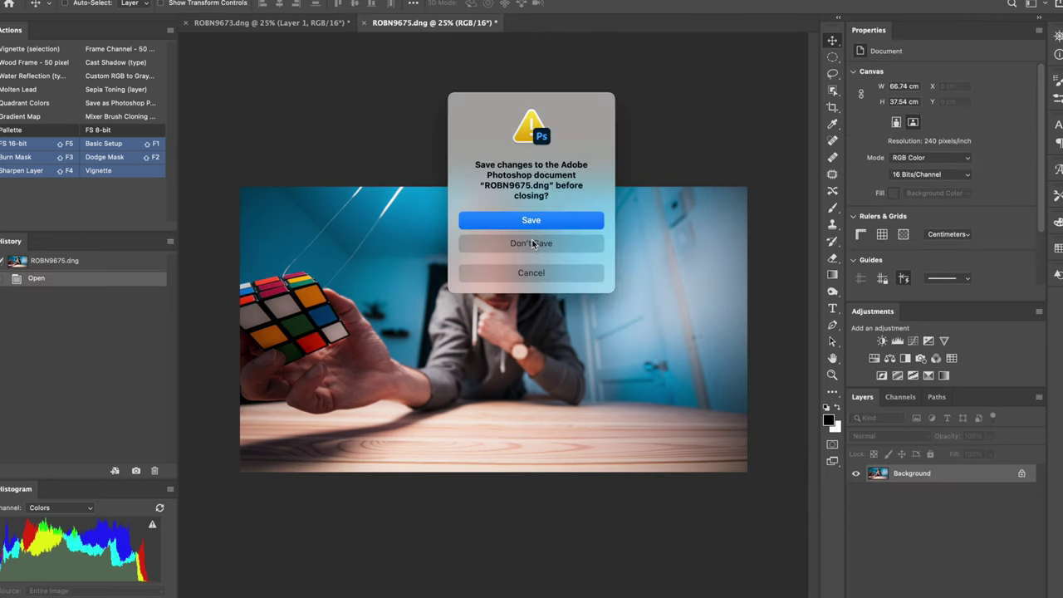
left_click(536, 243)
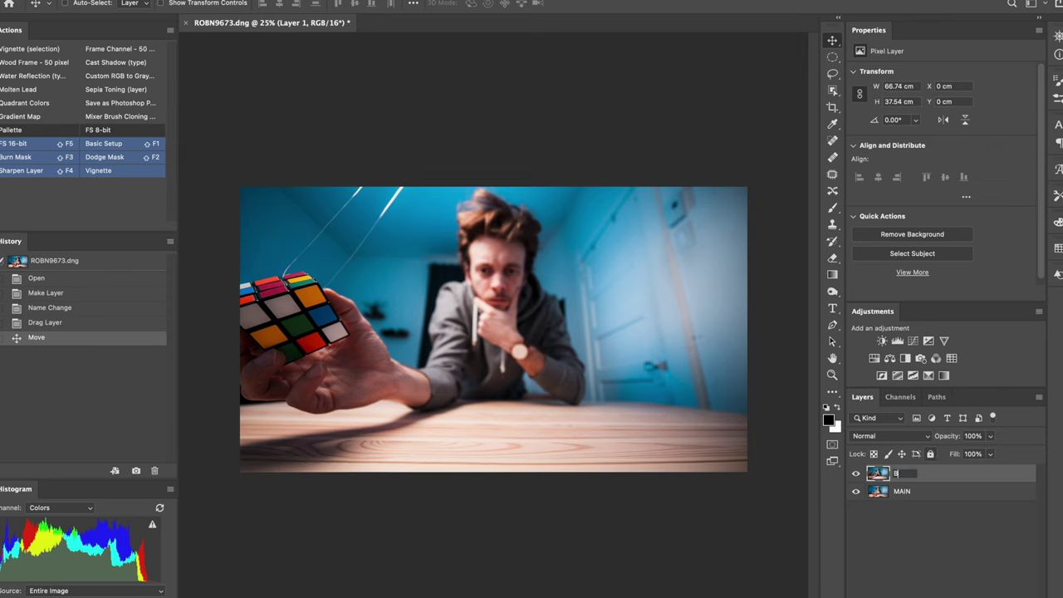
- Name the new layer BACKGROUND and lower its opacity
key("Return")
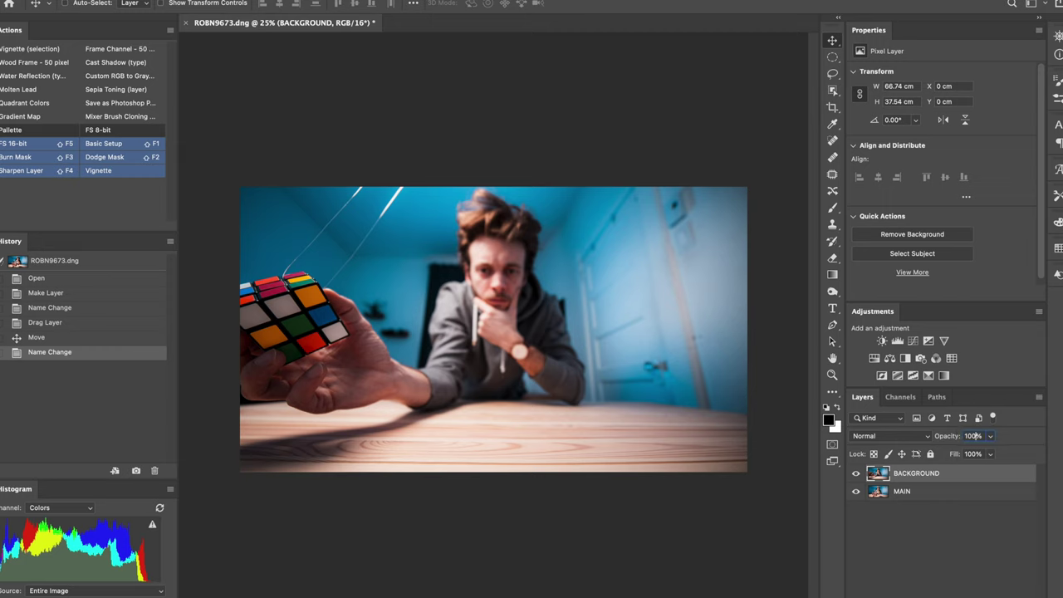
type("0")
key("Return")
- Set BACKGROUND to 50% opacity and move it into alignment with MAIN
type("50")
key("Return")
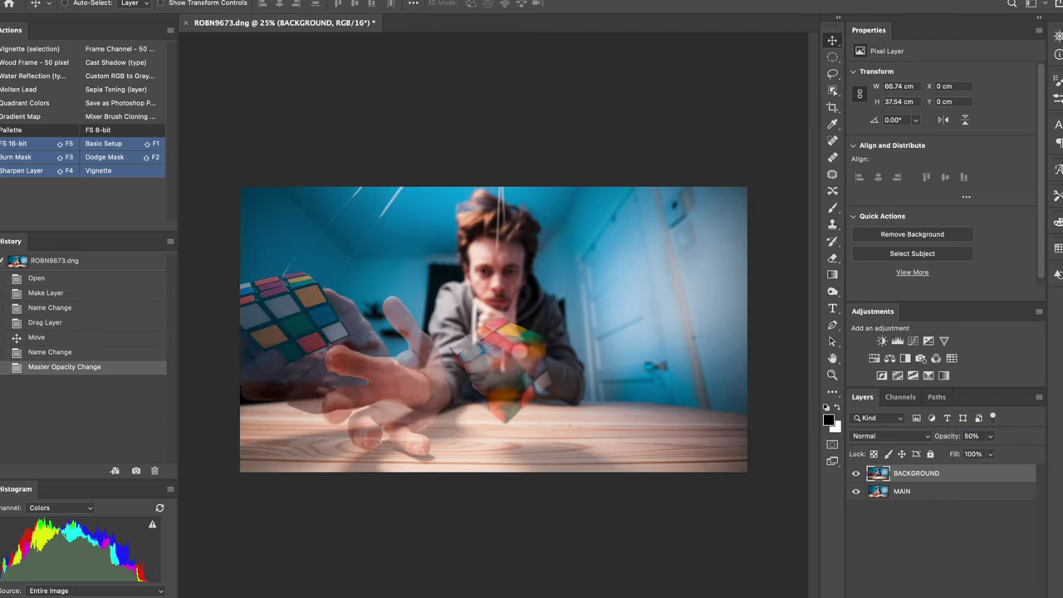
left_click_drag(620, 362, 571, 345)
scroll(572, 345, "up", 3)
left_click_drag(503, 279, 449, 273)
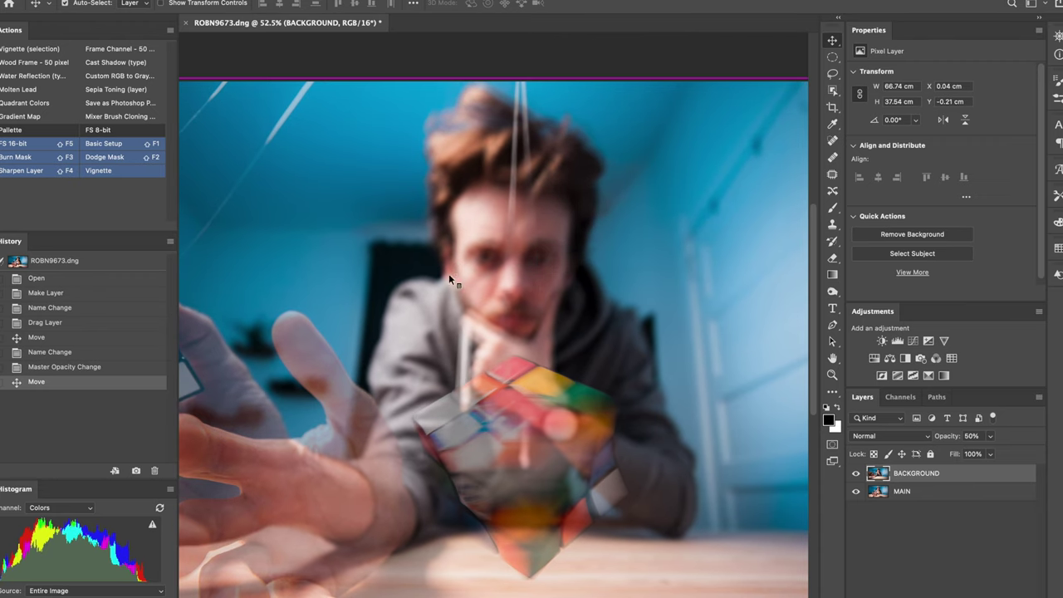
right_click(486, 291)
left_click_drag(471, 309, 498, 323)
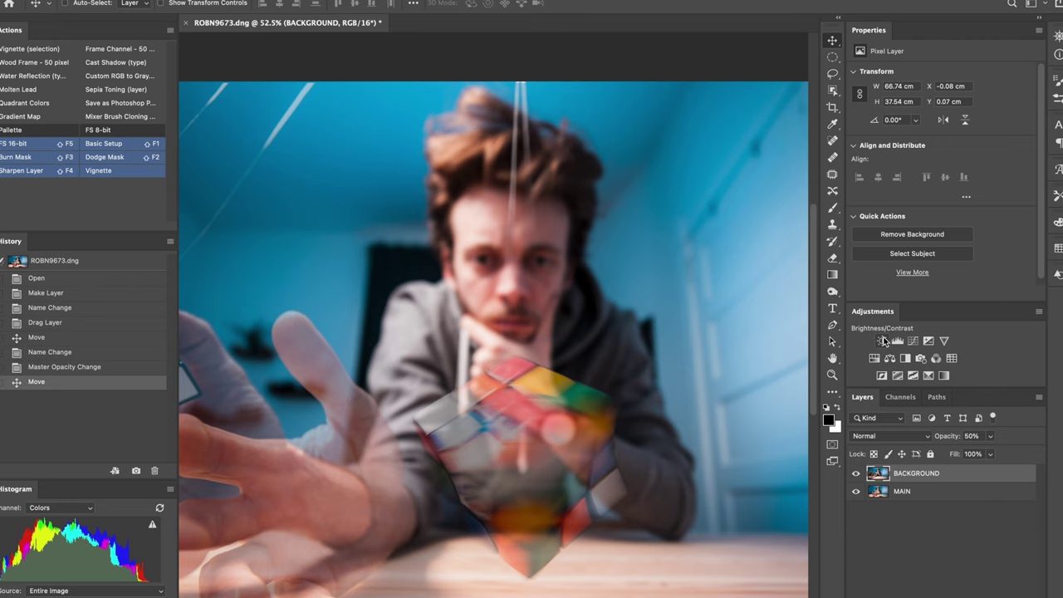
key("super+0")
- Restore BACKGROUND to 100% opacity, place it beneath MAIN, and add a layer mask to MAIN
left_click_drag(950, 436, 993, 436)
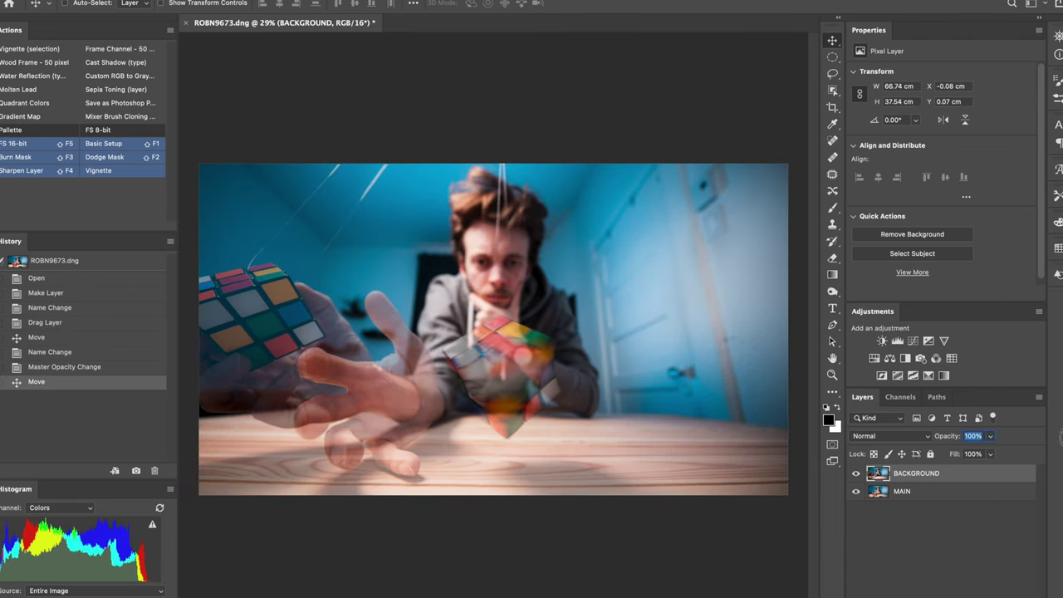
left_click(926, 507)
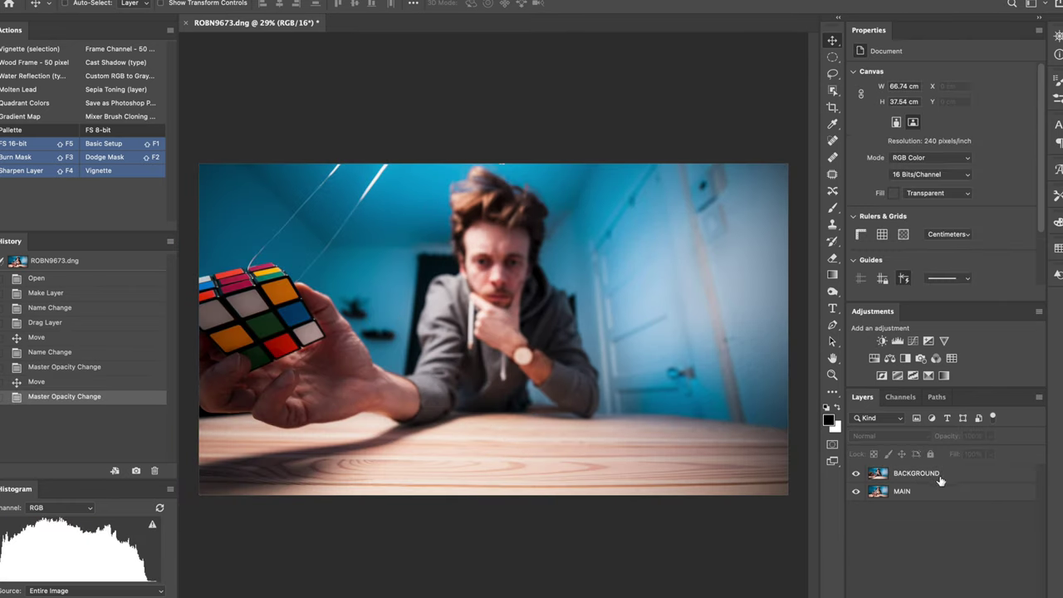
left_click_drag(940, 480, 934, 507)
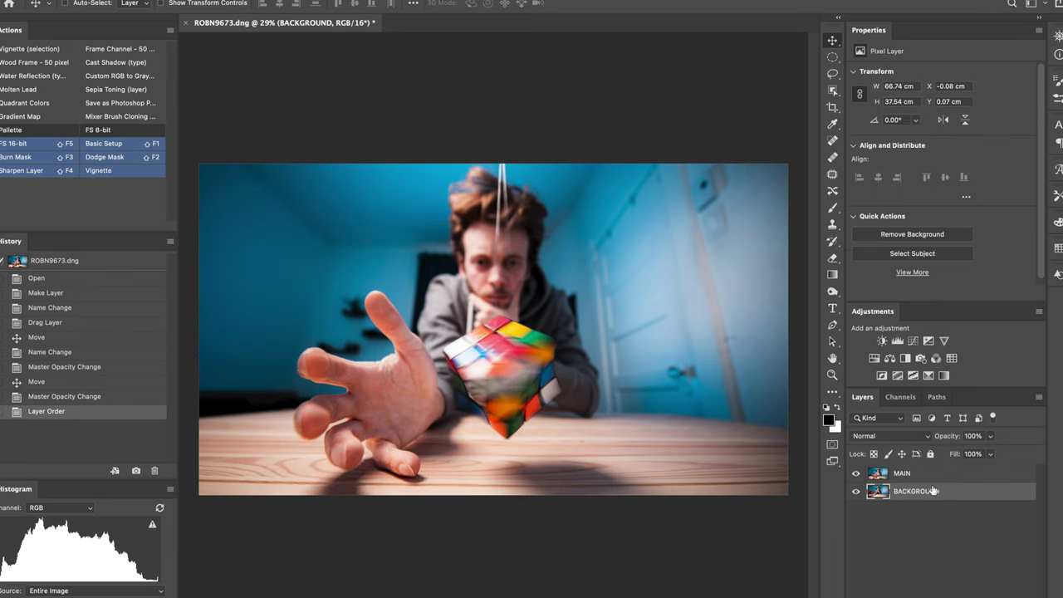
left_click(948, 474)
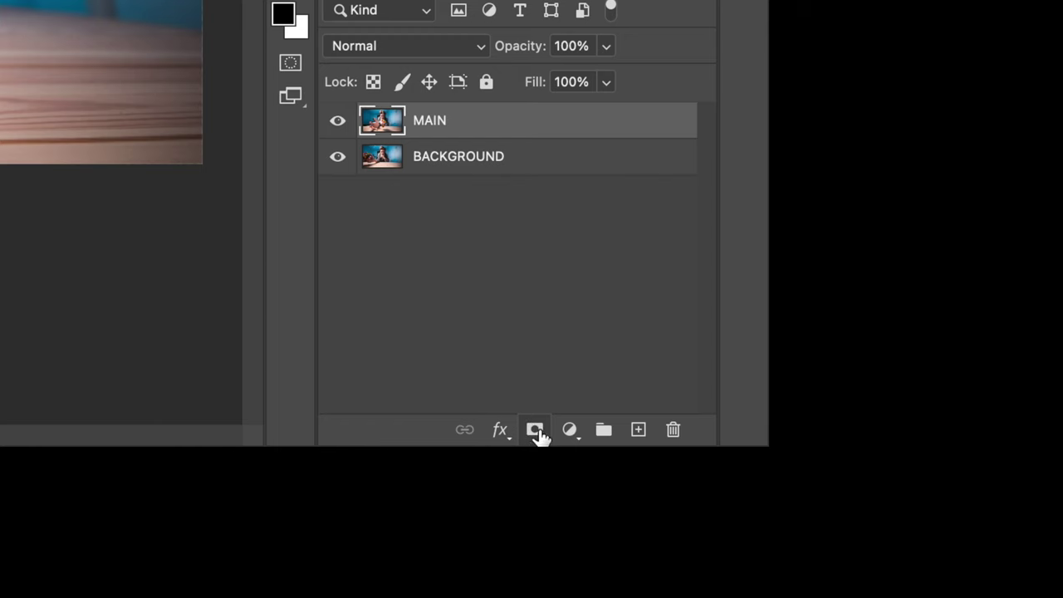
left_click(536, 431)
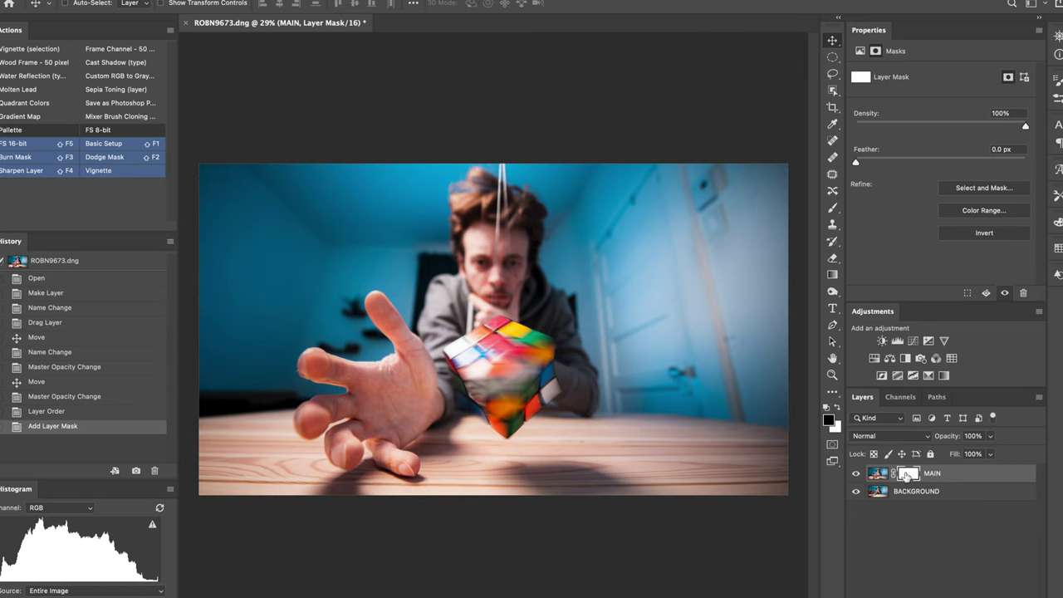
left_click_drag(230, 35, 212, 31)
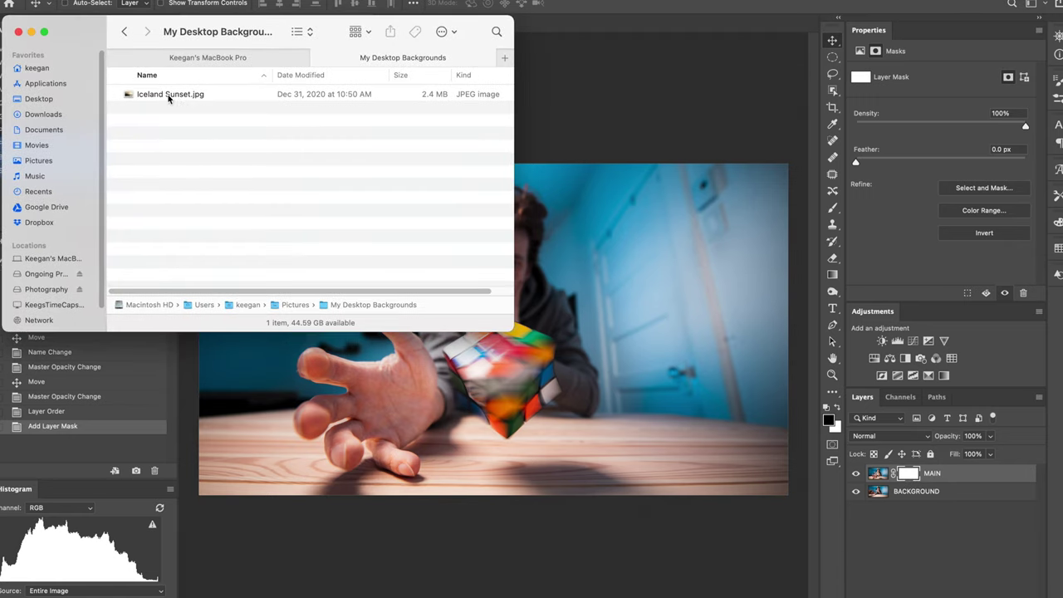
left_click_drag(168, 97, 499, 376)
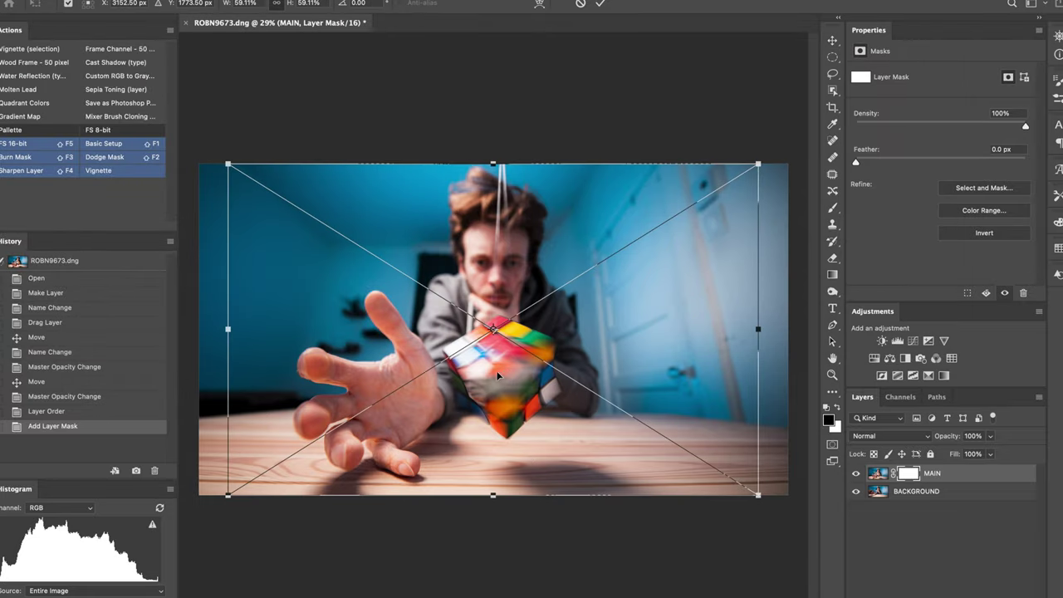
key("Return")
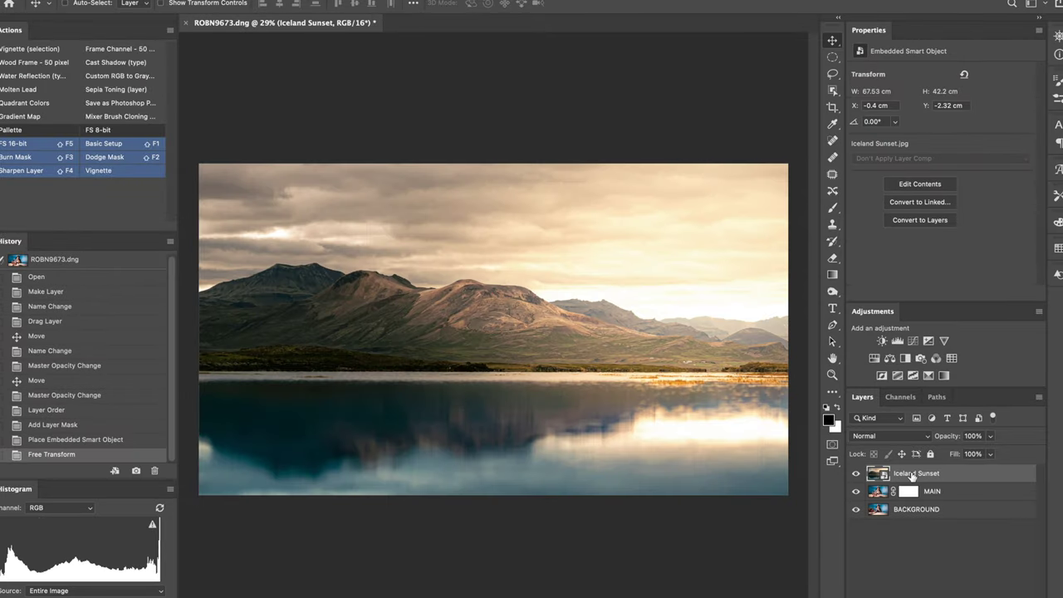
key("ctrl+shift+m")
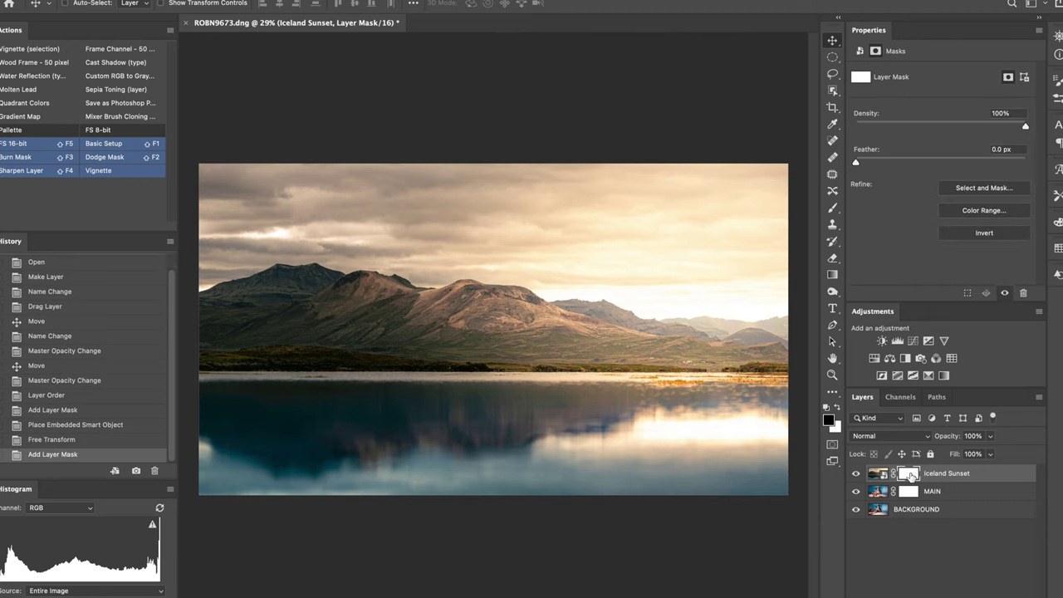
key("b")
left_click_drag(527, 307, 604, 287)
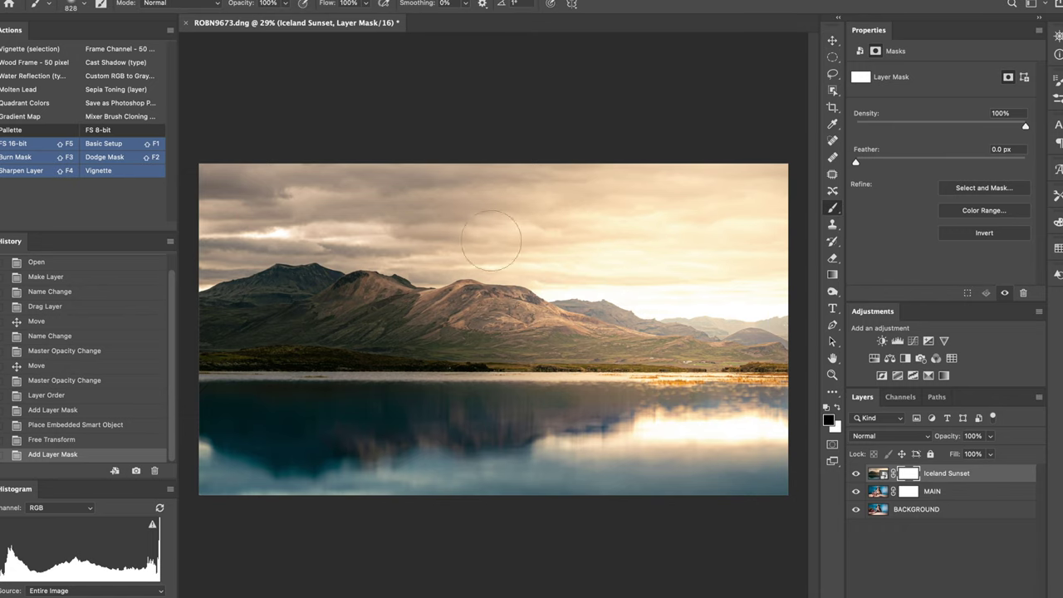
mouse_move(482, 247)
left_mouse_down()
mouse_move(488, 236)
mouse_move(494, 279)
mouse_move(536, 245)
mouse_move(469, 237)
mouse_move(449, 262)
mouse_move(548, 250)
left_mouse_up()
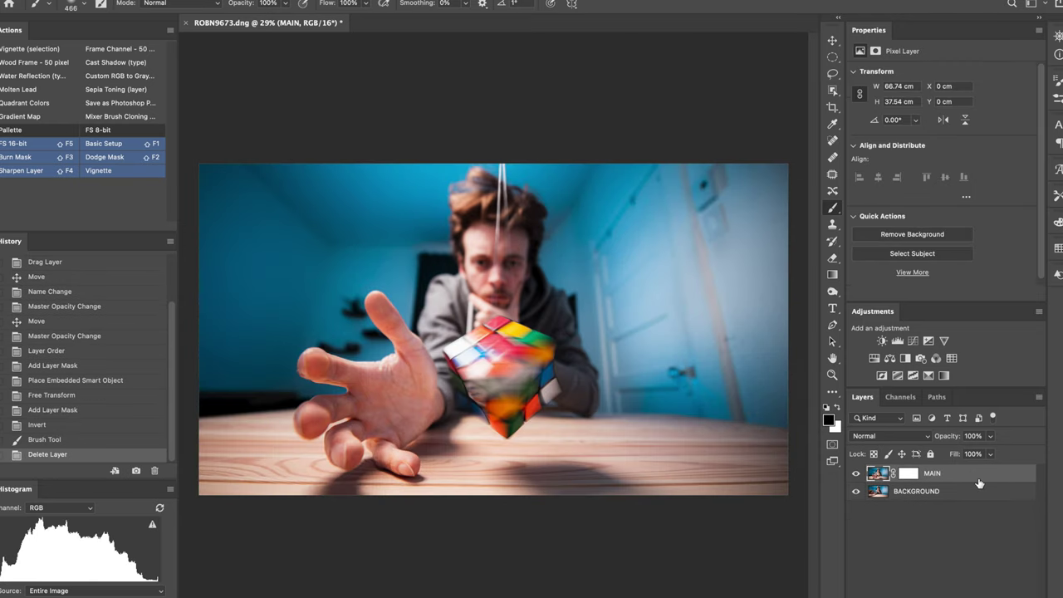
left_click(910, 476)
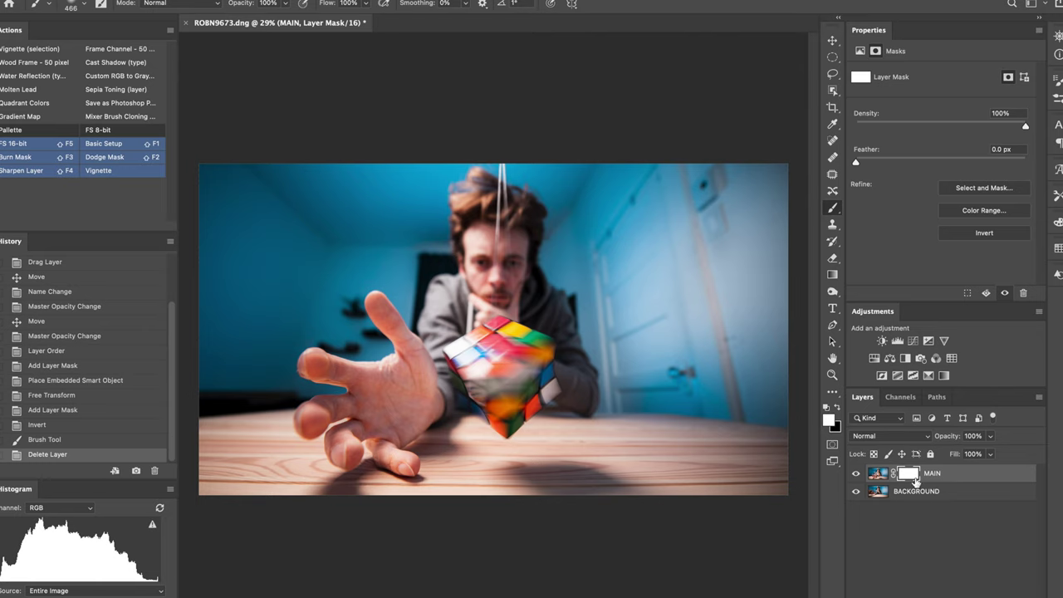
- Paint MAIN's mask with a 607 brush above the head and a 347 brush above the cube
left_click_drag(484, 254, 519, 250)
left_click_drag(497, 249, 499, 196)
left_click_drag(499, 266, 476, 266)
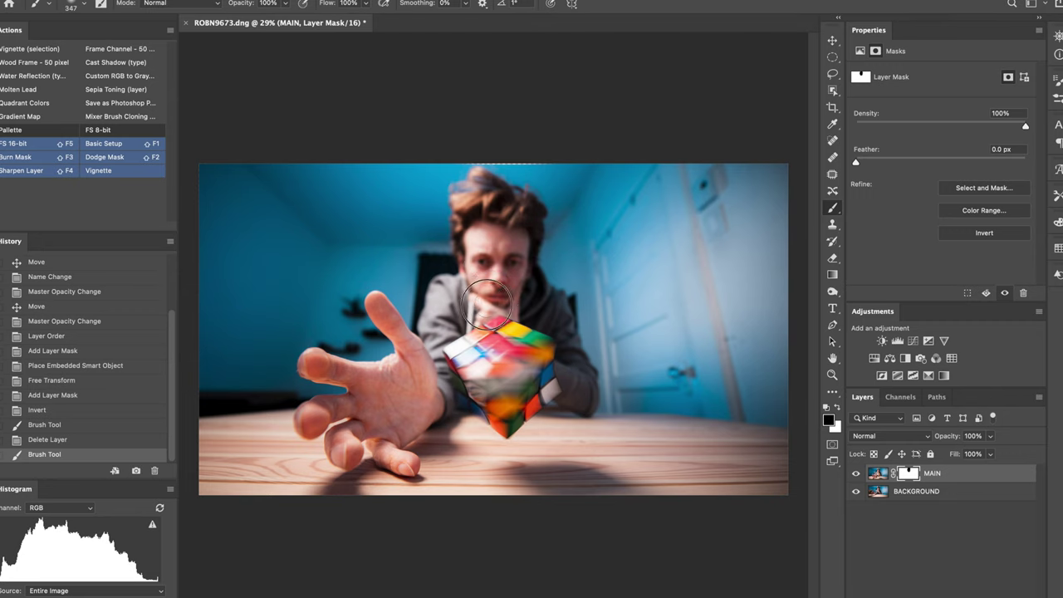
left_click_drag(516, 296, 516, 309)
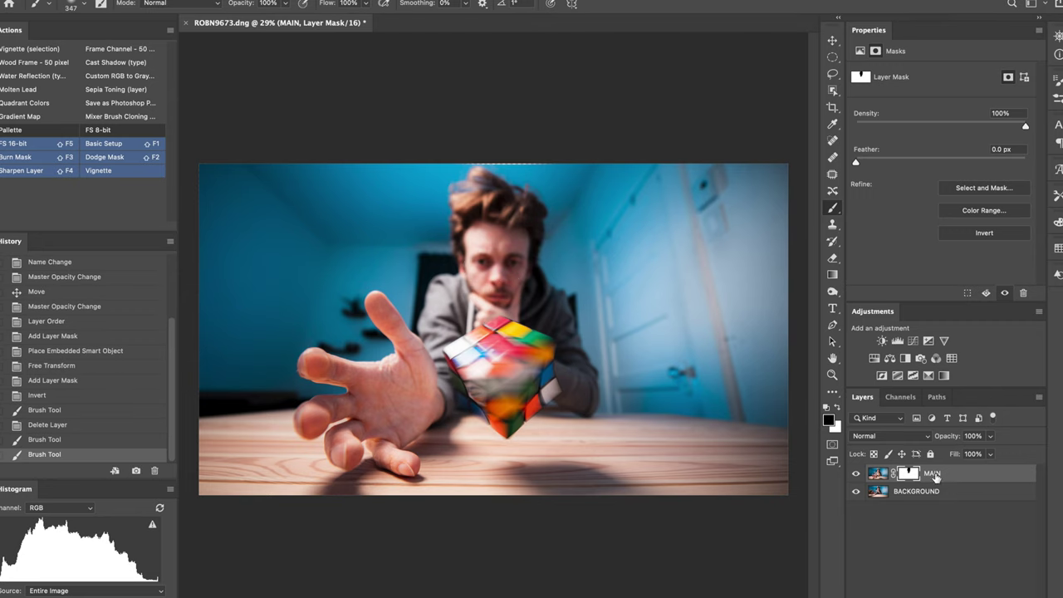